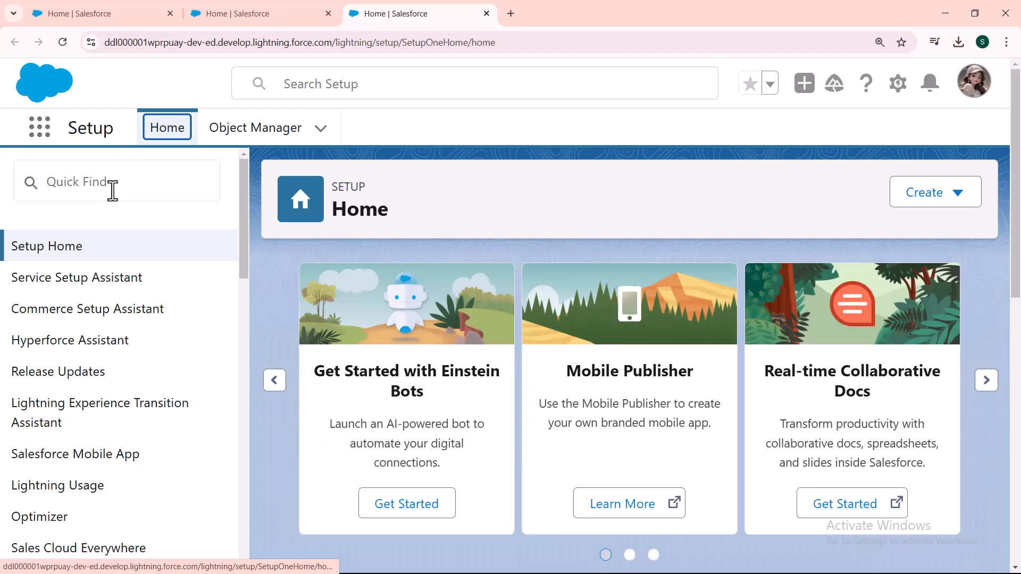
- Find Data Loader in Salesforce Setup and open its page
click(103, 183)
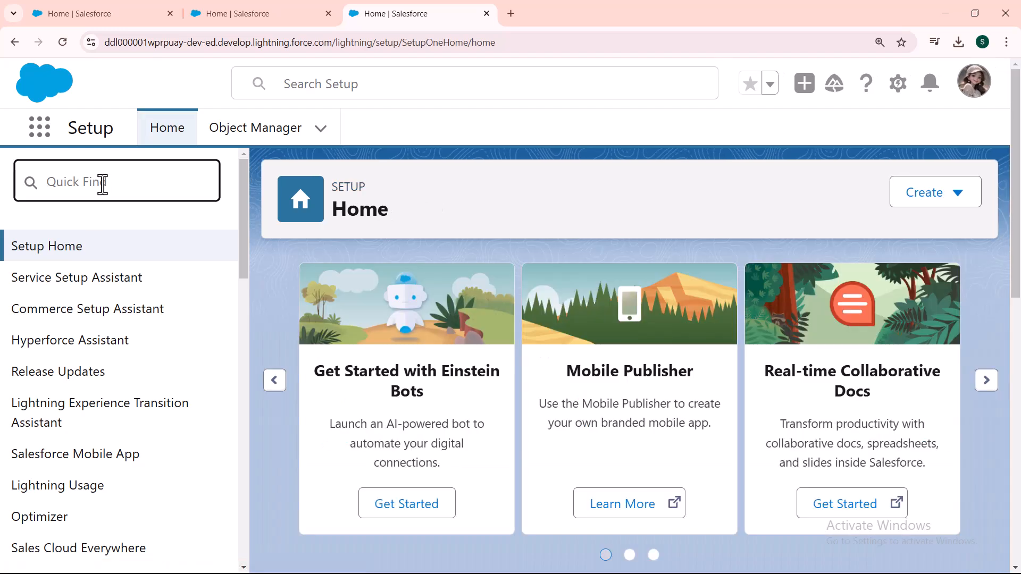
text(data loader)
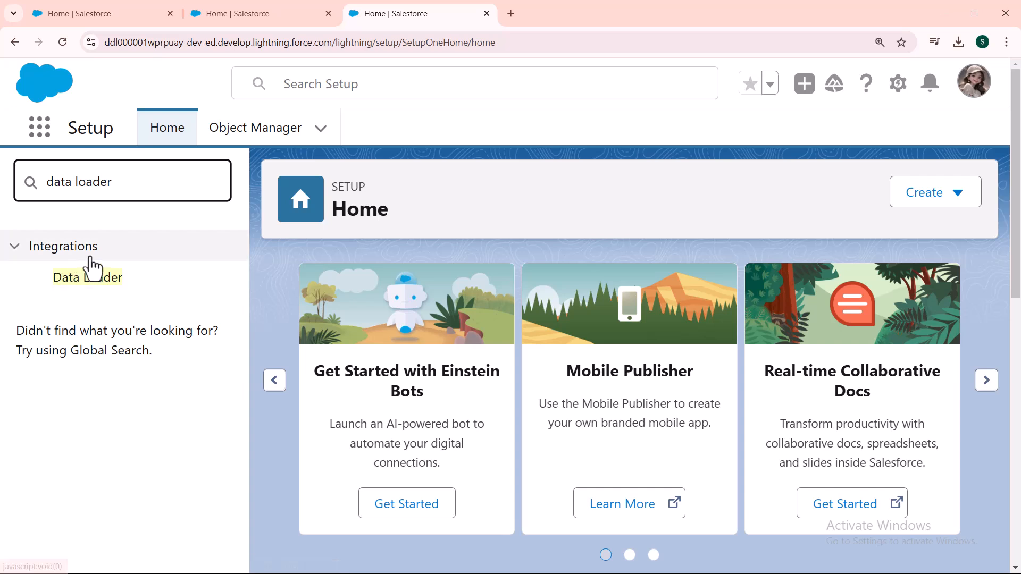
click(88, 285)
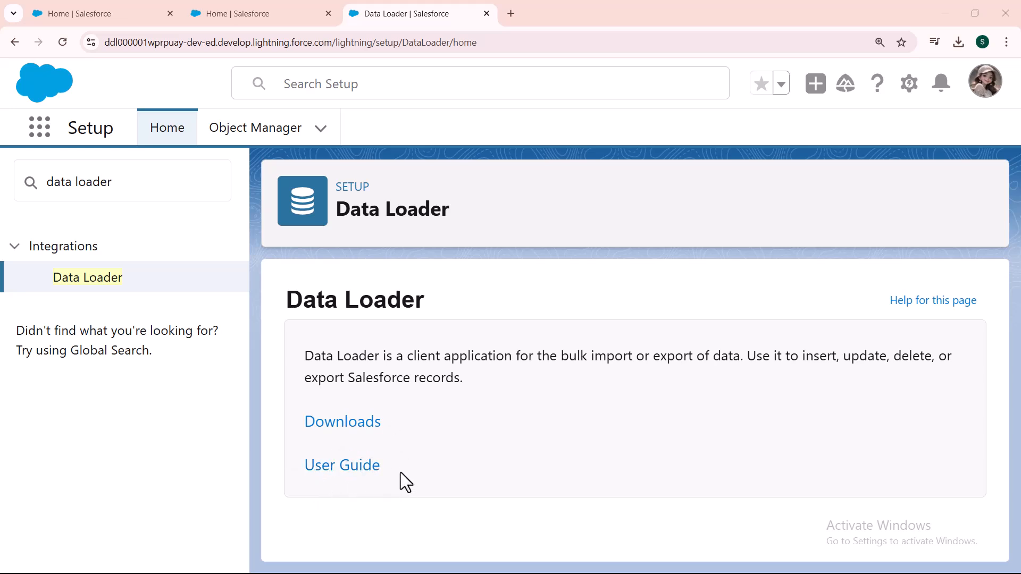
- Go to the Data Loader downloads site, confirming the redirect, and download the Winter '25 release (v62.0.2)
click(329, 433)
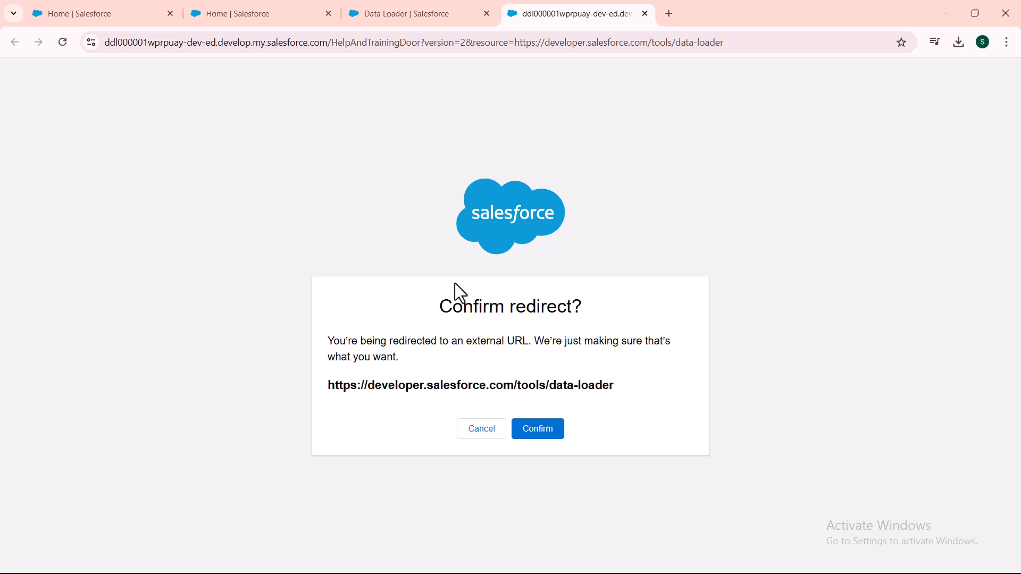
click(555, 432)
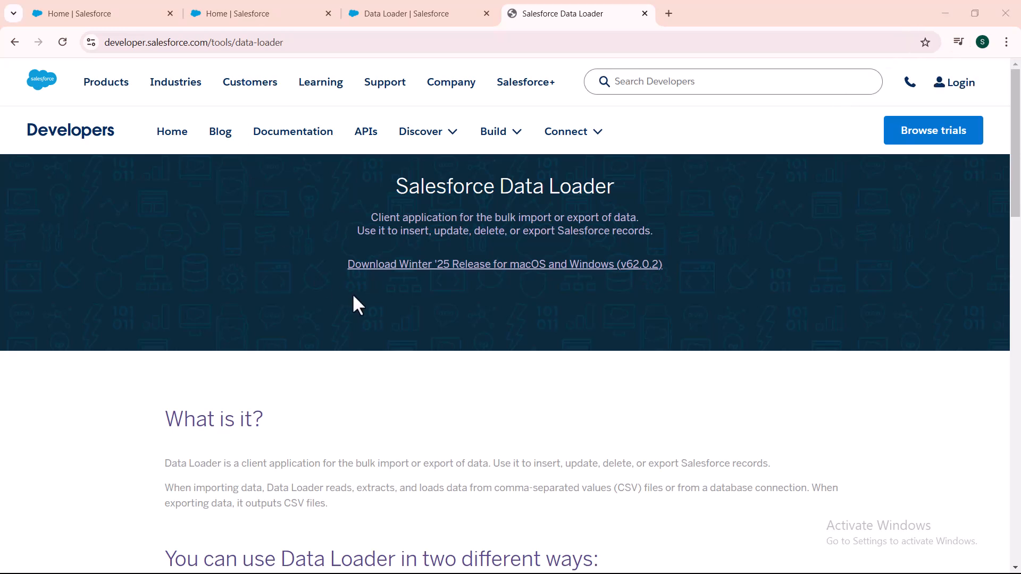
click(431, 276)
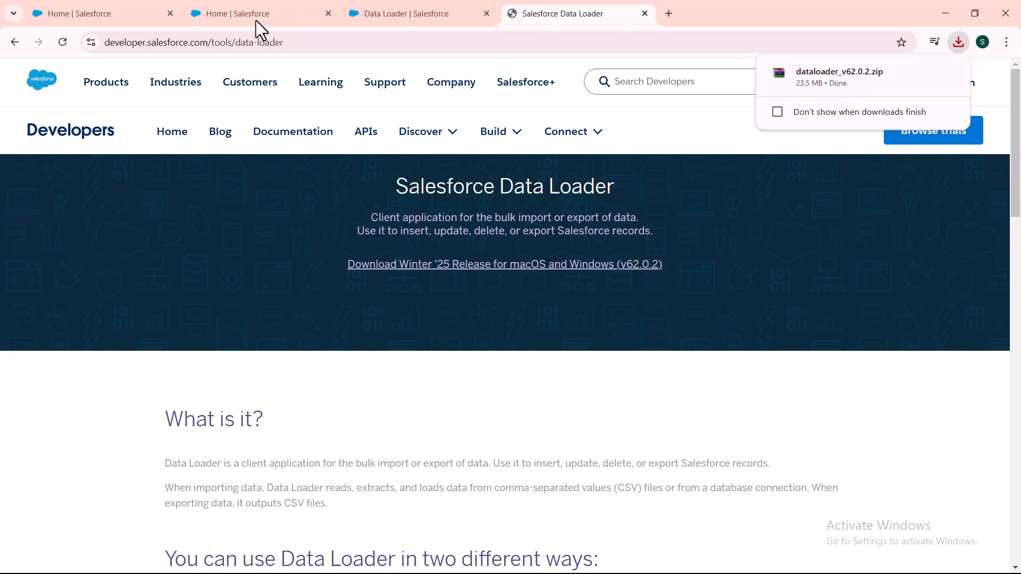
- Return to the Data Loader setup page and open the user guide's Download and Install Data Loader instructions
key(ctrl+shift+Tab)
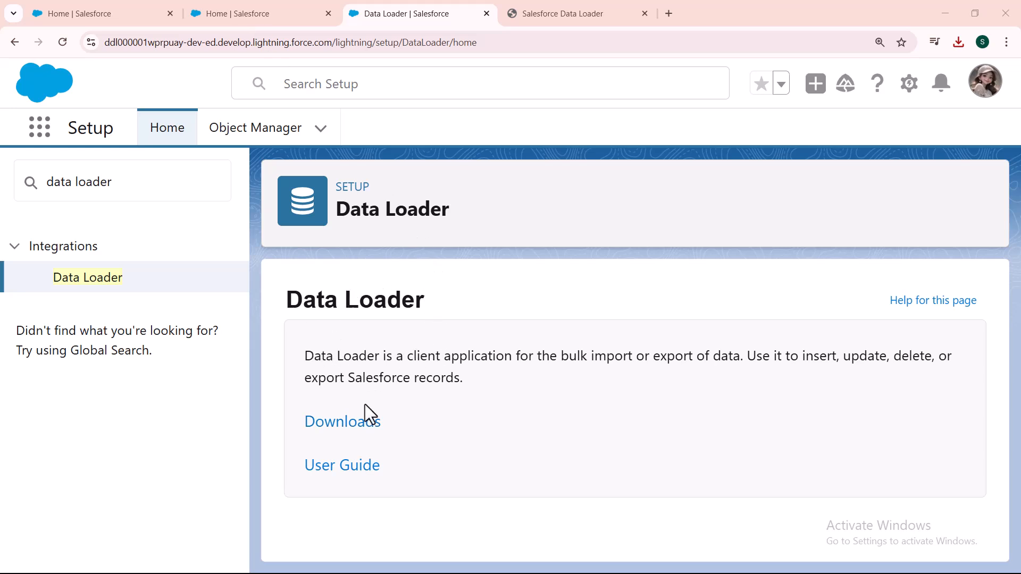
click(349, 468)
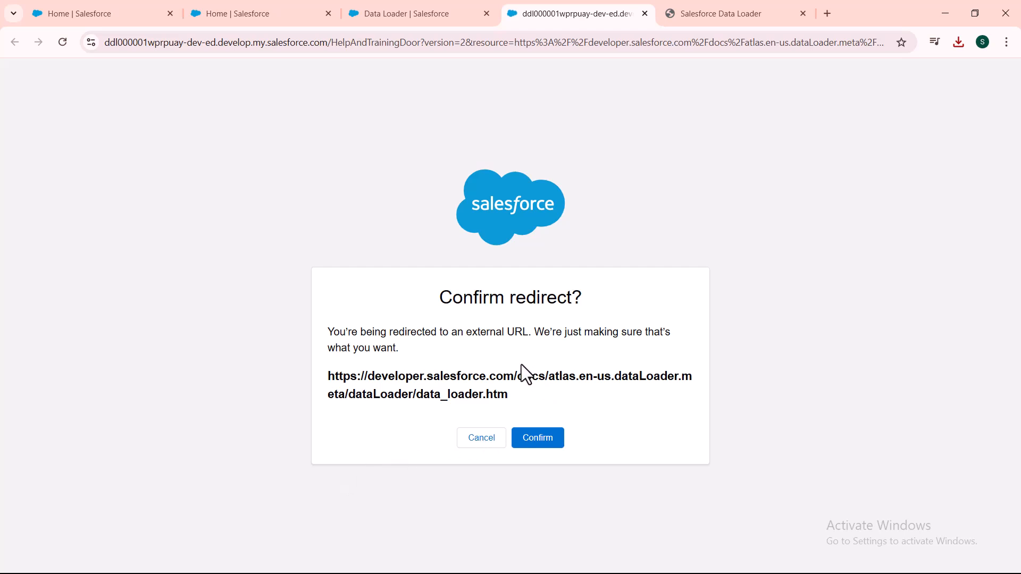
click(546, 435)
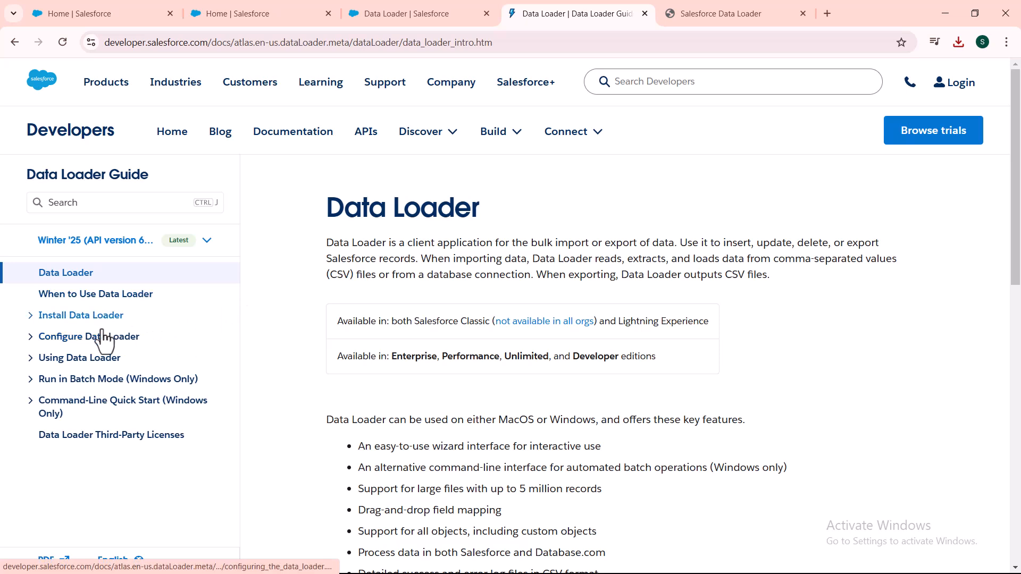
click(31, 316)
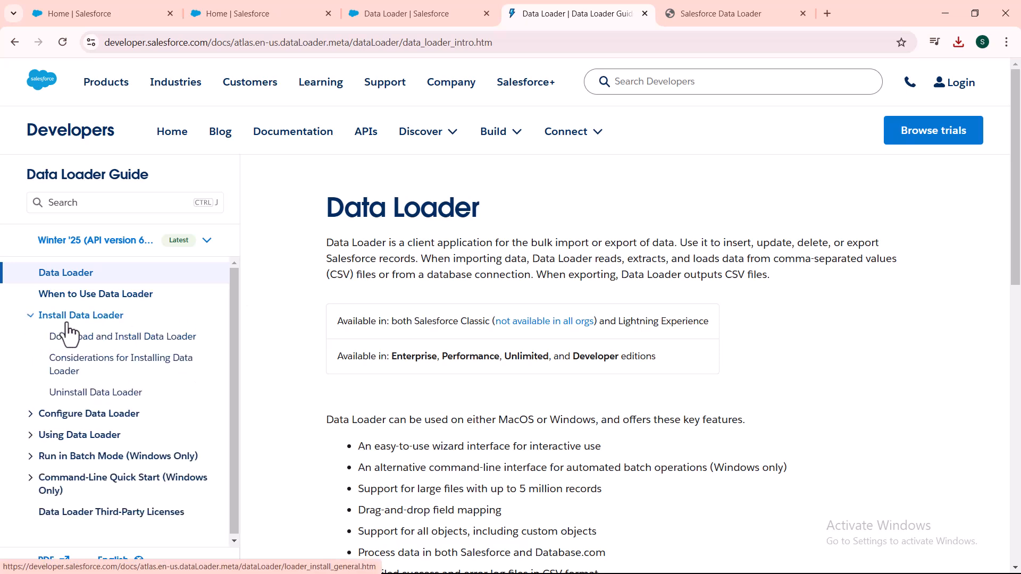
click(95, 344)
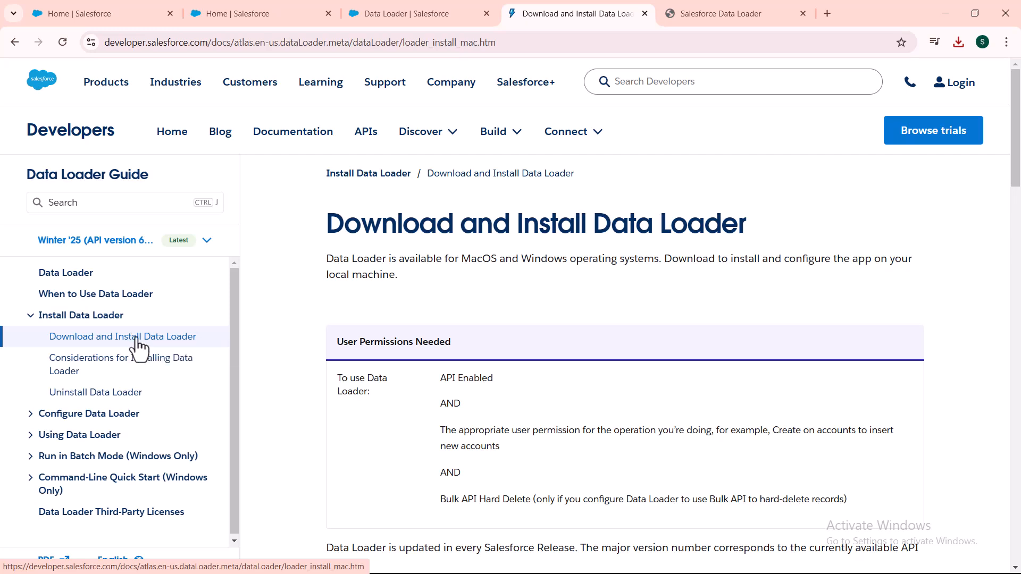
- Follow the guide's Azul Zulu link and download the 21.0.5+11 JRE for Windows x86 64-bit as an .msi package
drag(1018, 177, 1015, 256)
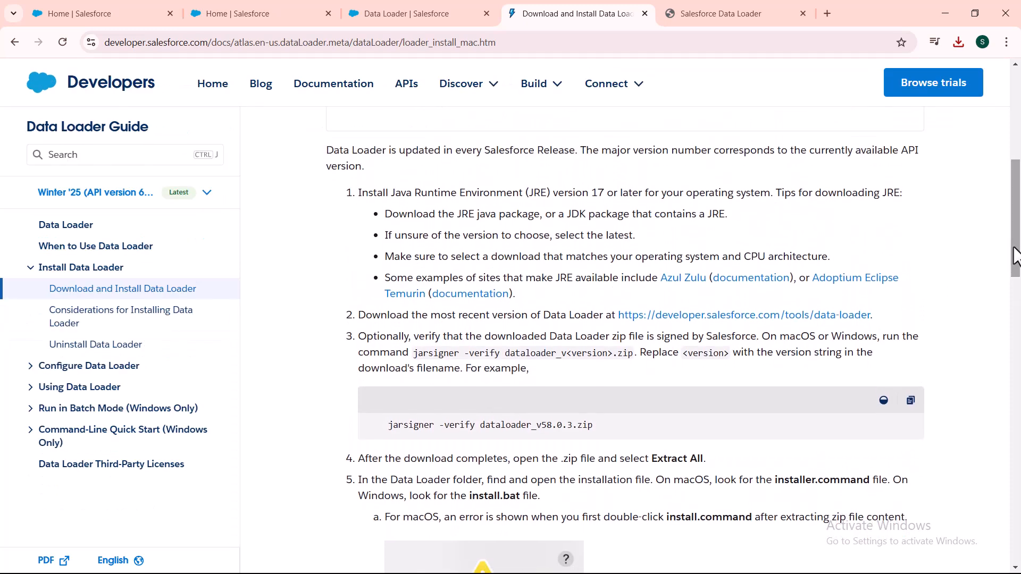
click(690, 278)
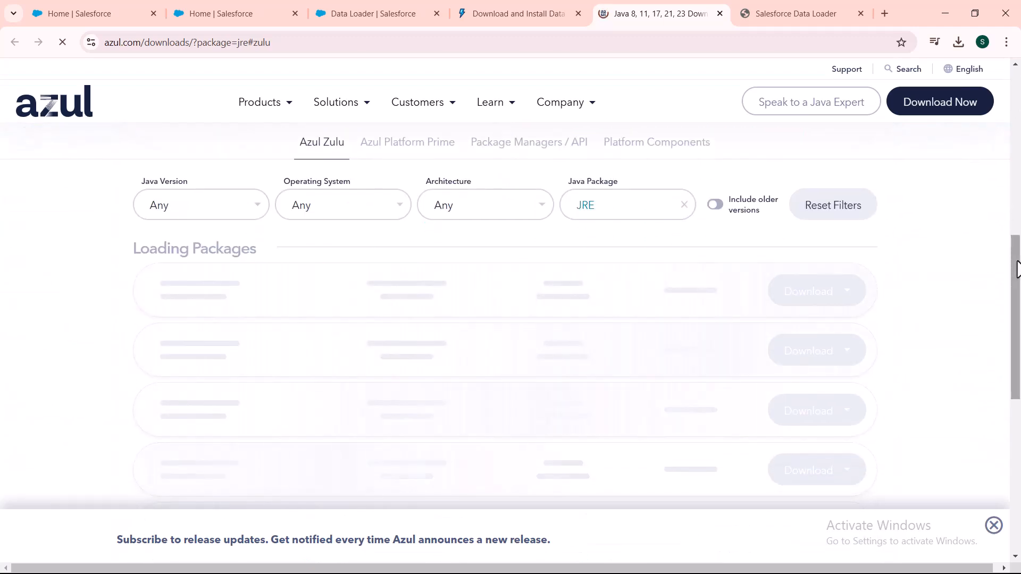
drag(1015, 279, 1013, 380)
click(844, 319)
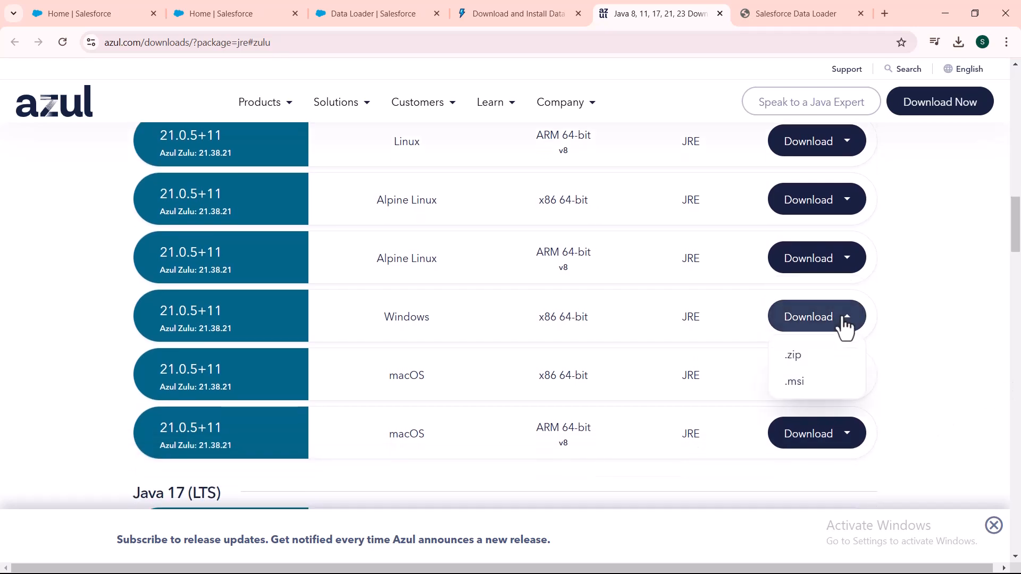
click(802, 391)
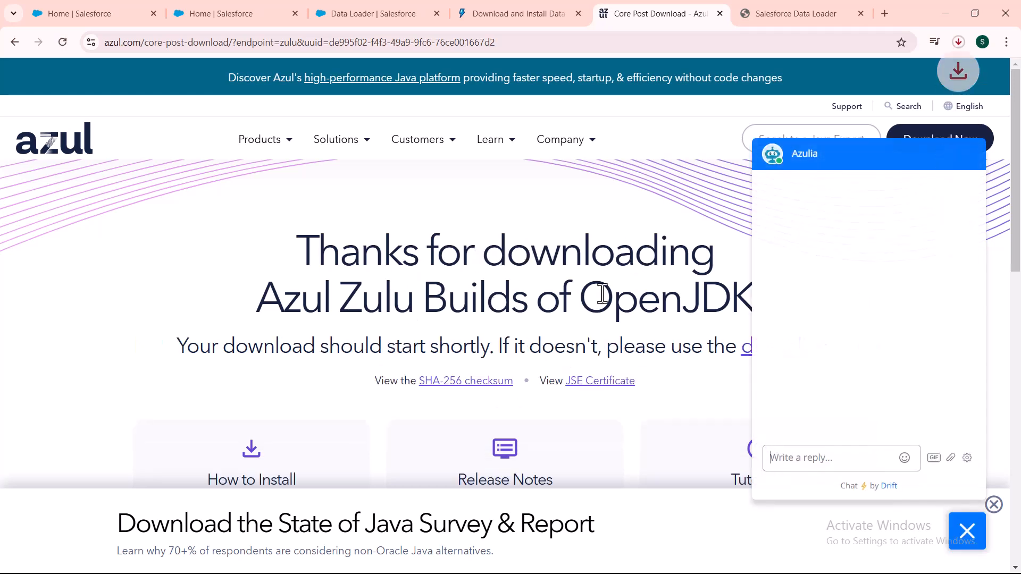
- Run the downloaded Azul Zulu JRE installer and complete its setup wizard with the Change option
click(956, 43)
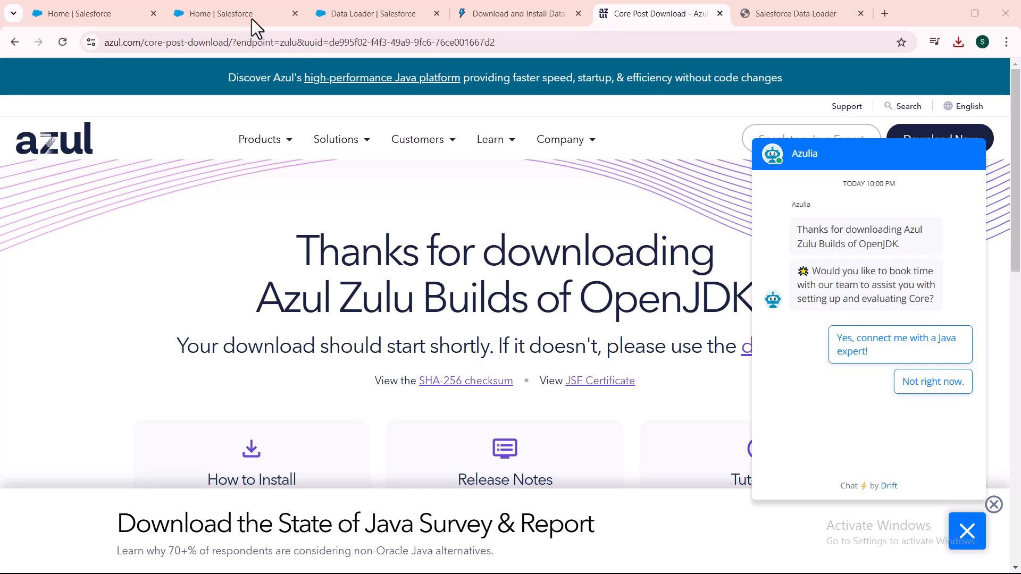
click(960, 39)
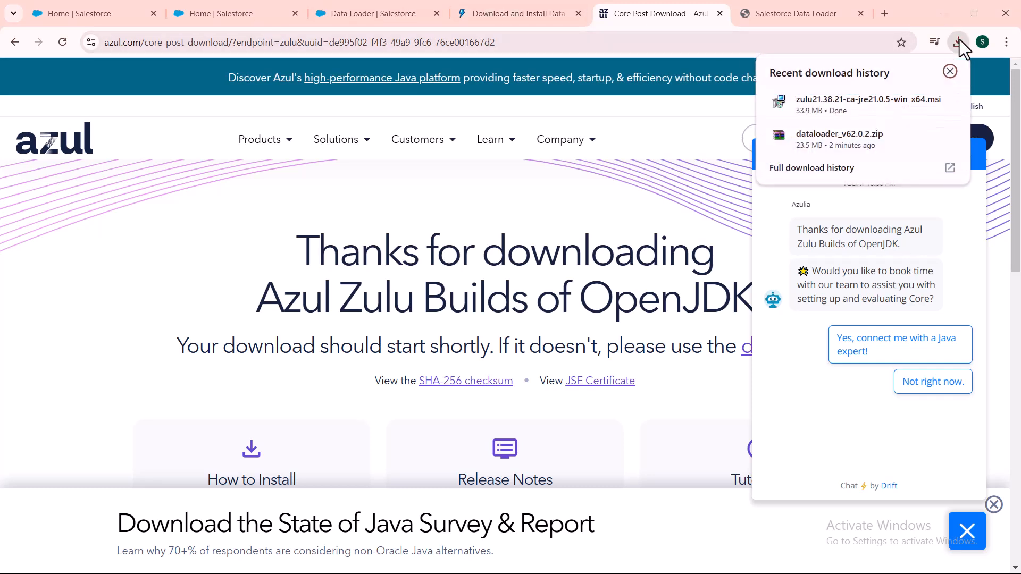
click(818, 107)
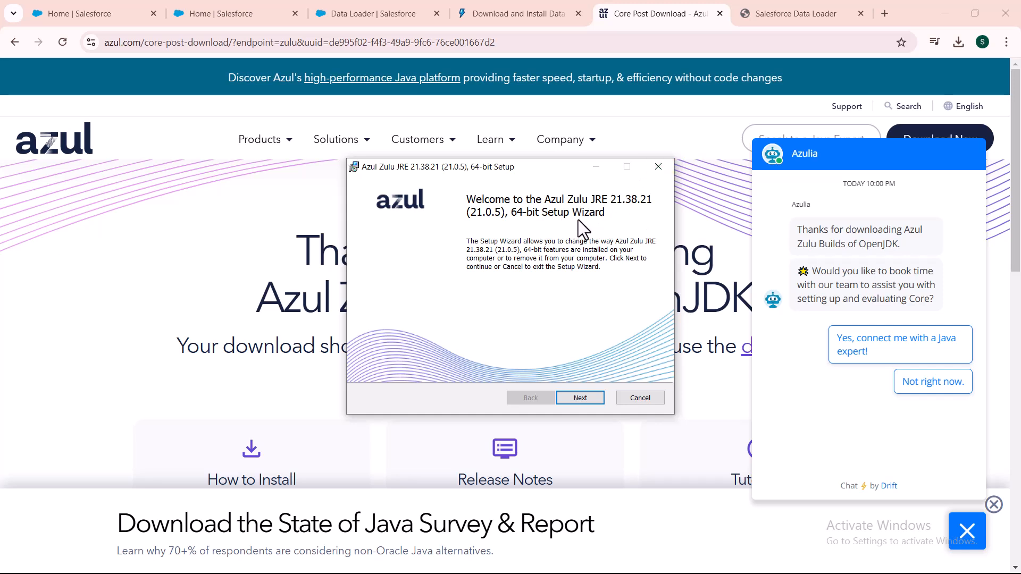
click(574, 400)
click(419, 238)
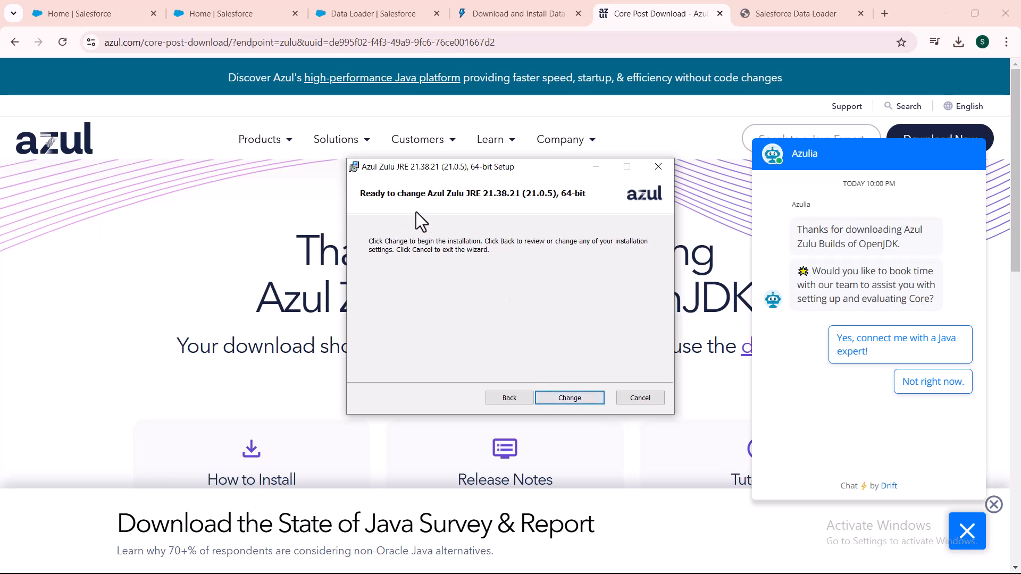
click(562, 395)
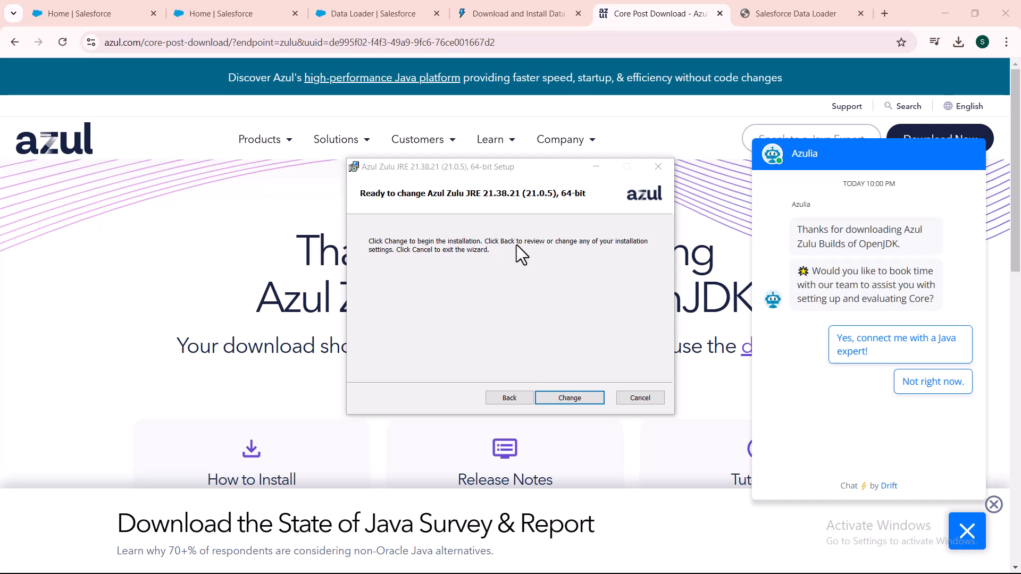
click(569, 399)
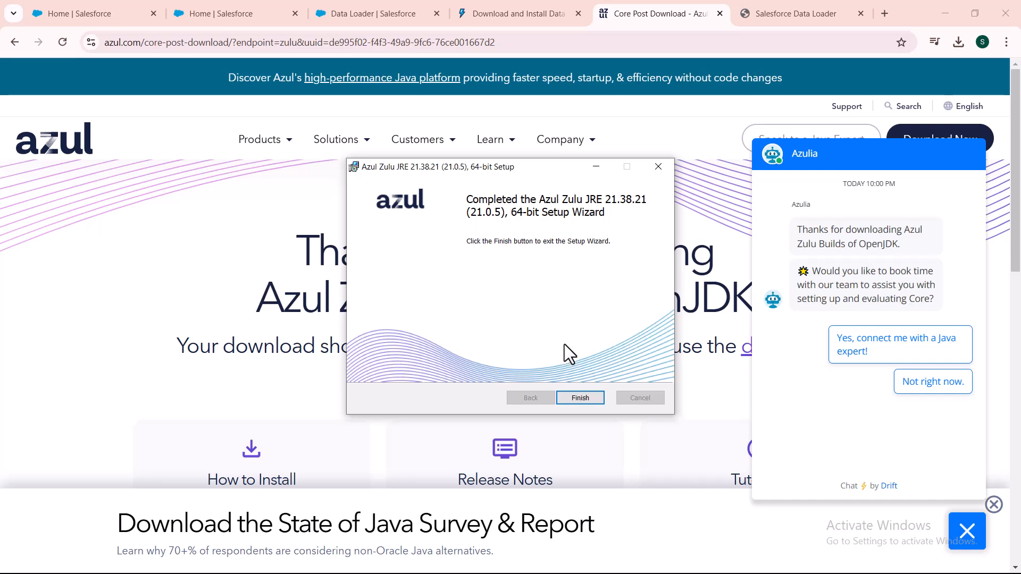
click(580, 399)
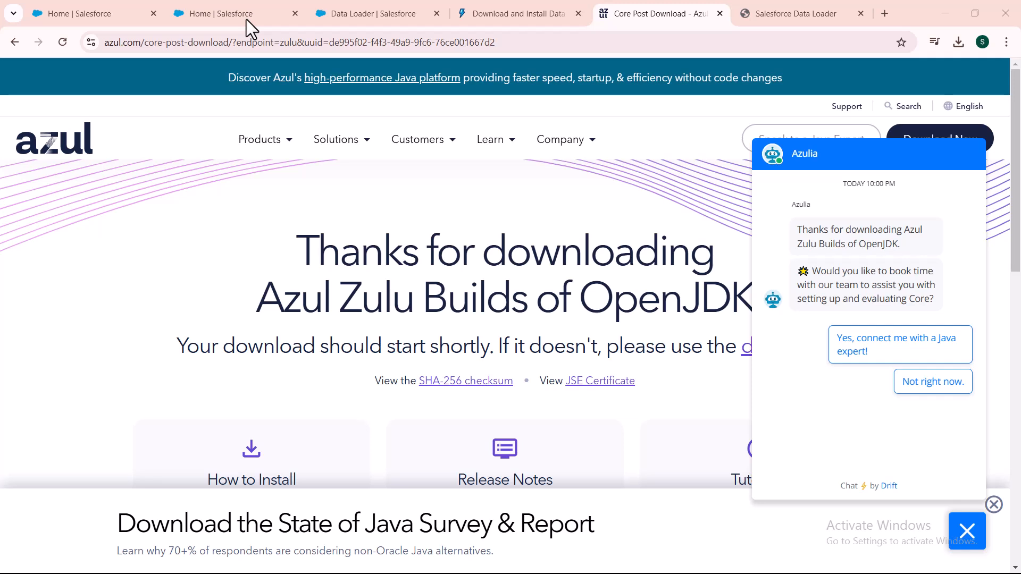
- Open the downloaded dataloader_v62.0.2 archive's extracted folder in Downloads and run the install Windows batch file
click(957, 41)
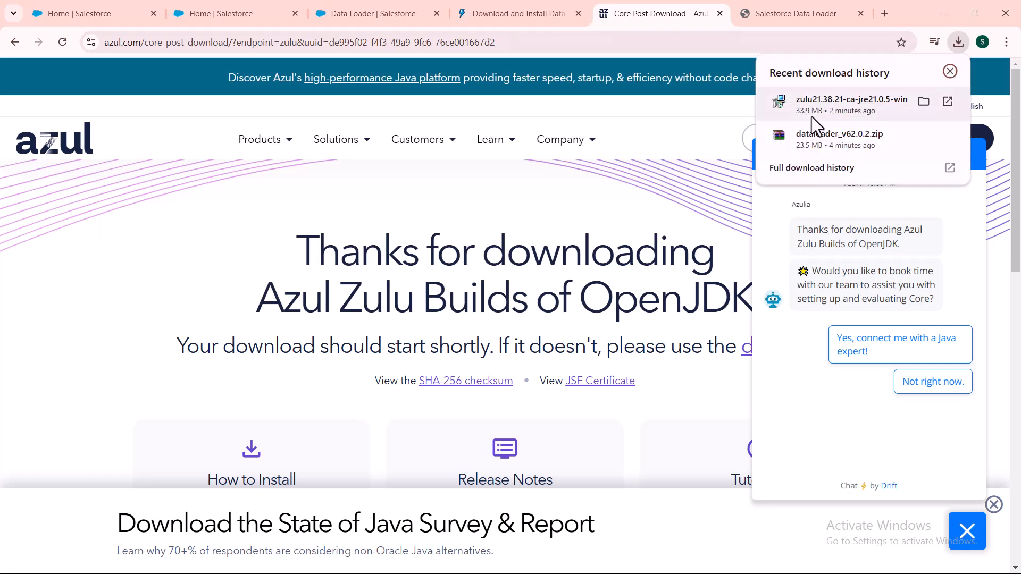
click(811, 140)
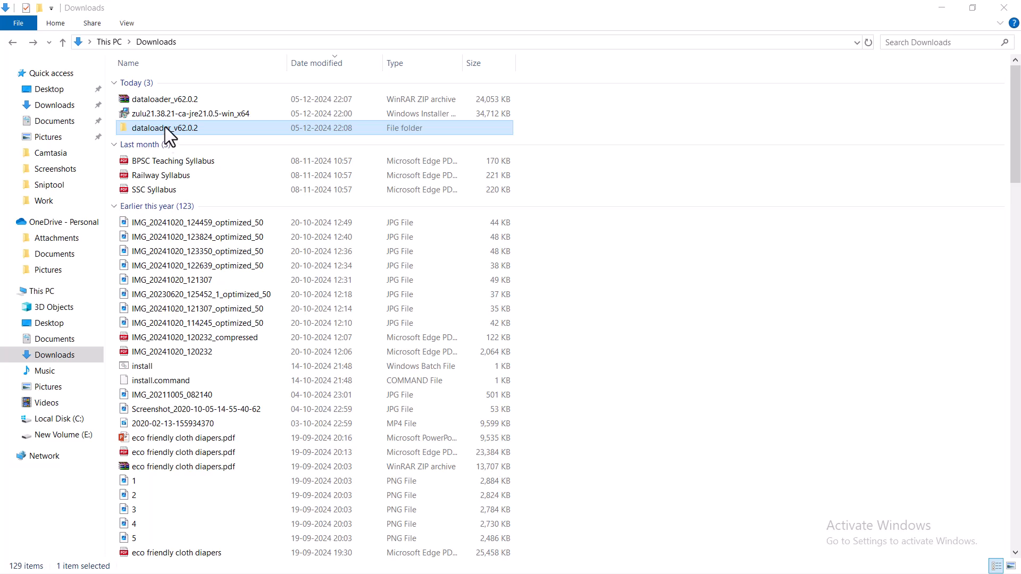
double_click(166, 126)
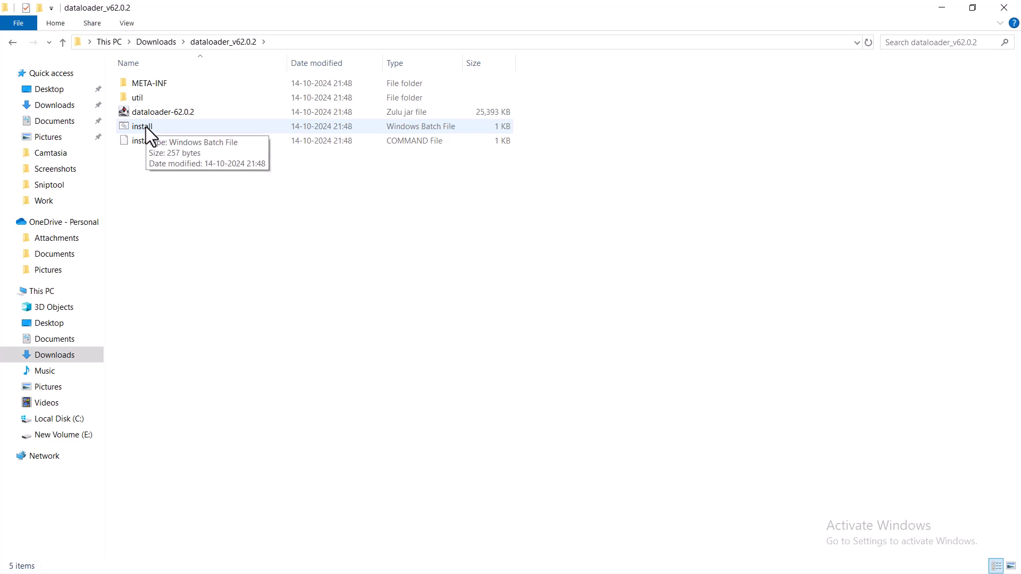
click(146, 127)
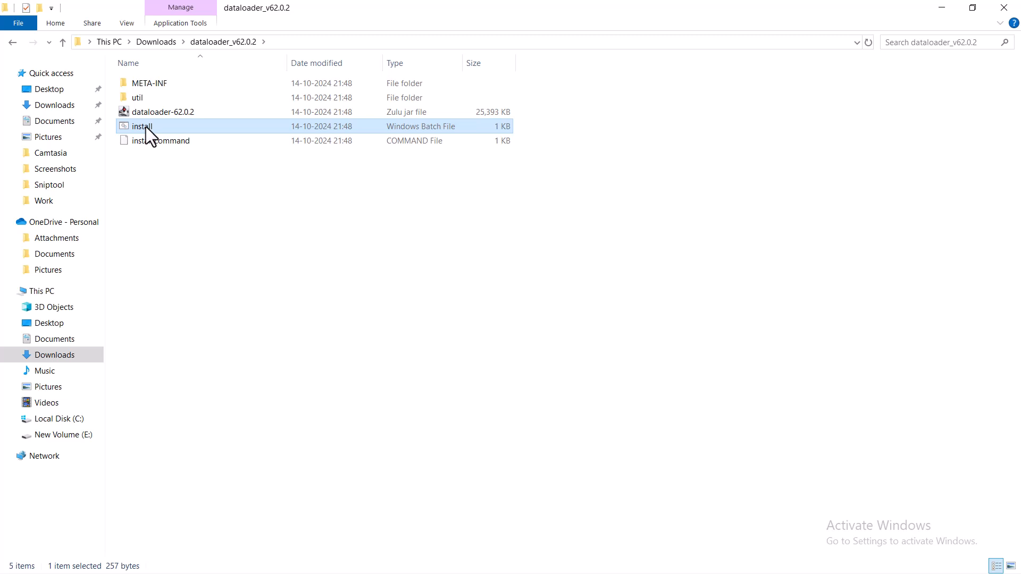
double_click(146, 127)
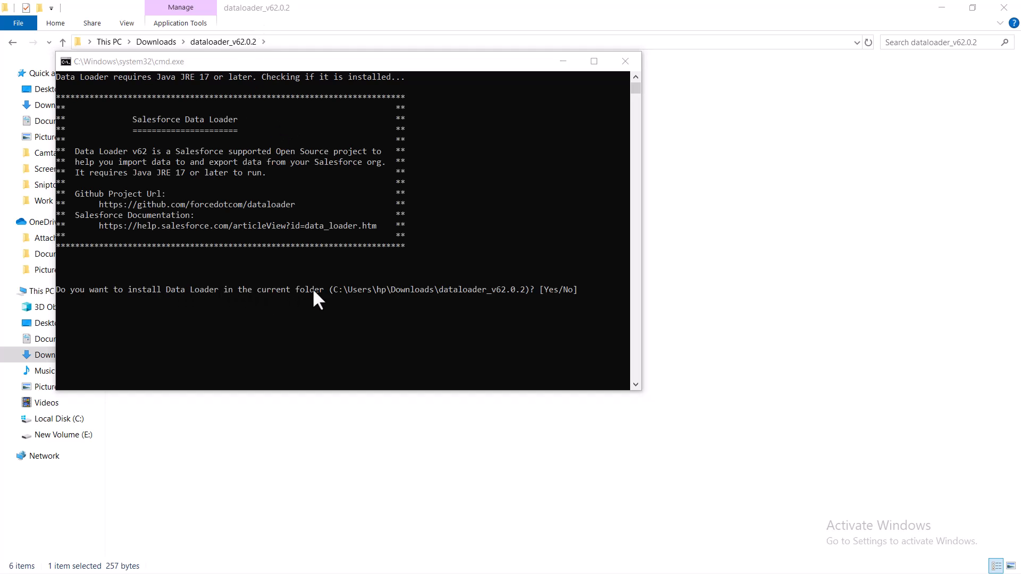
- Answer yes to installing Data Loader in the current dataloader_v62.0.2 folder
click(585, 291)
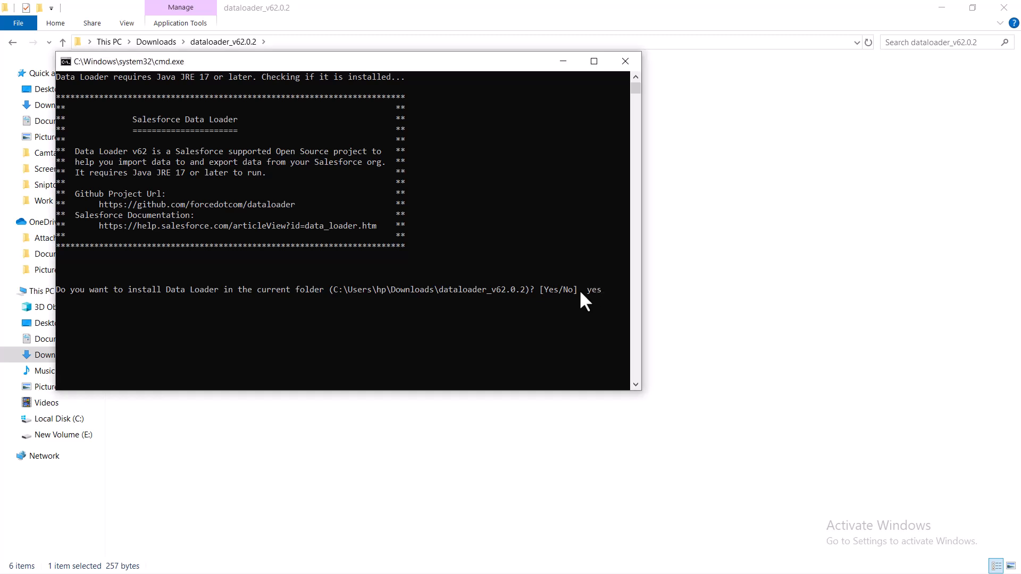
key(Return)
click(251, 20)
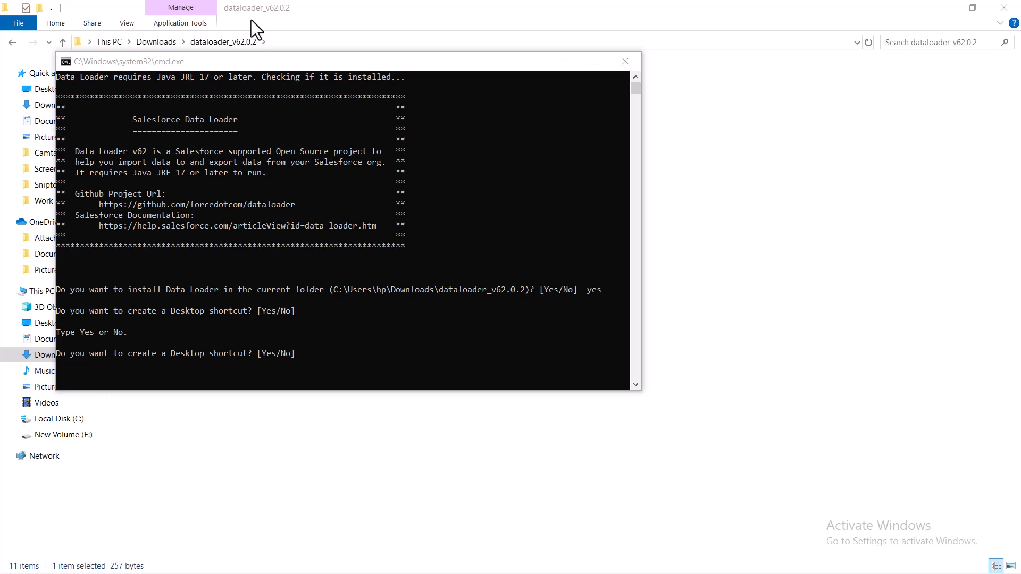
- Answer yes to creating both a Desktop shortcut and a Start menu shortcut for Data Loader
click(313, 355)
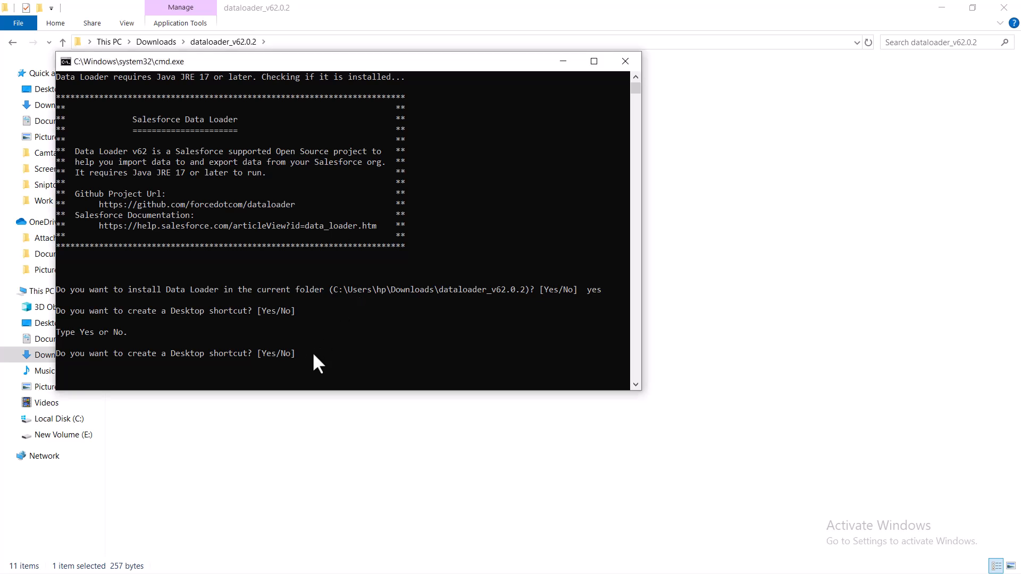
text(yes)
key(Return)
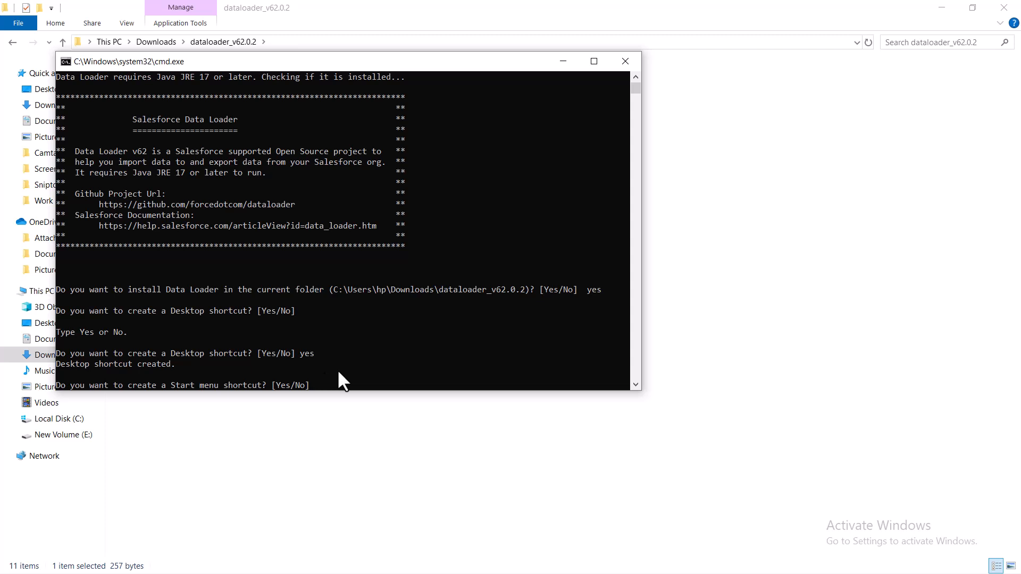
text(yes)
key(Return)
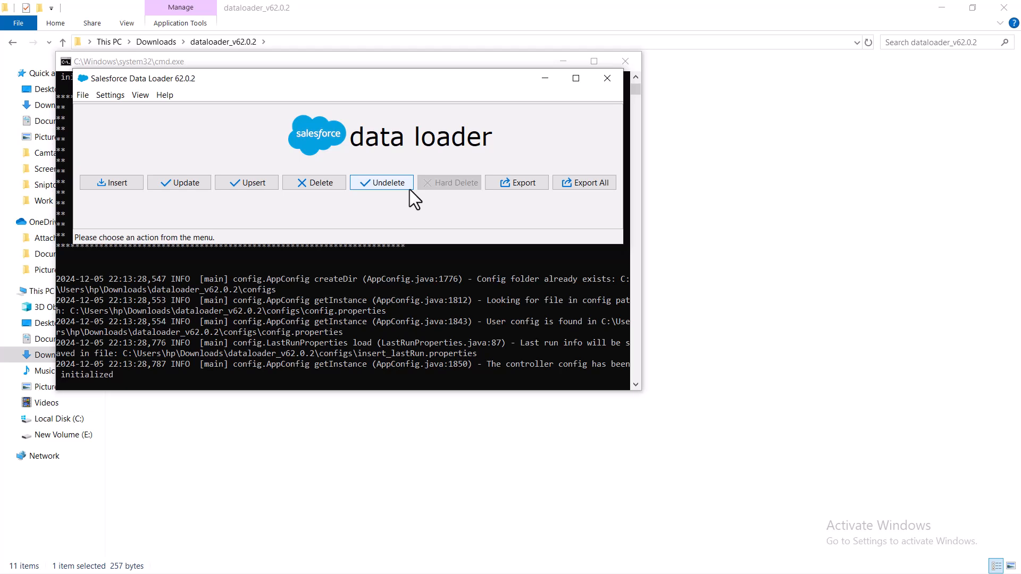
- Start an Insert operation in Data Loader and request an OAuth login to the Production environment
click(254, 17)
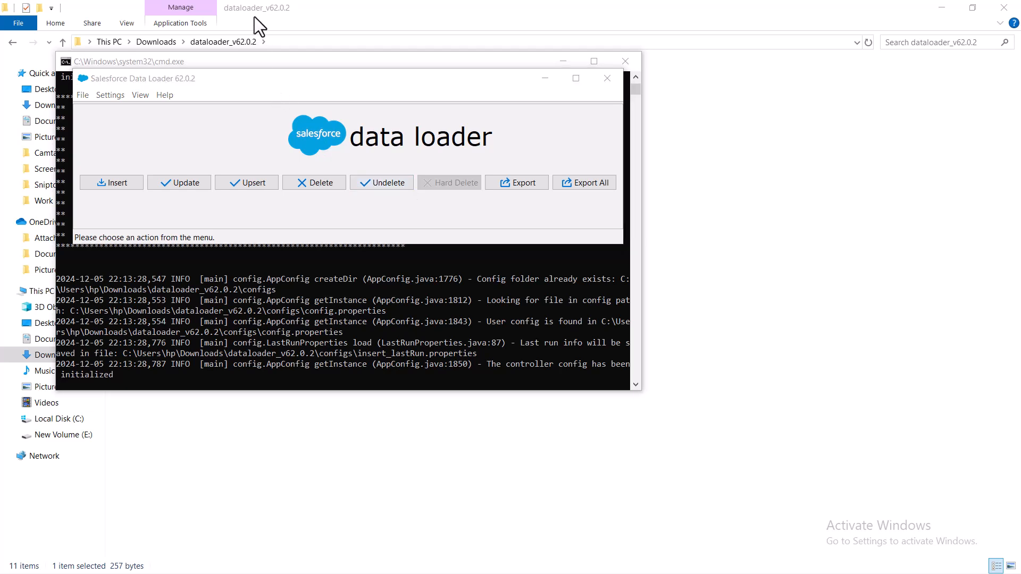
click(119, 184)
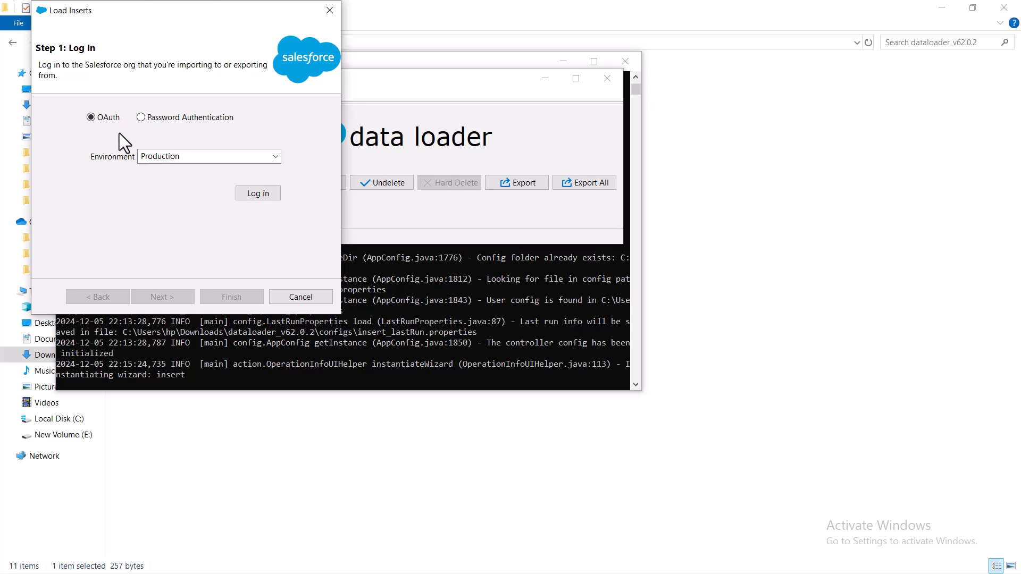
click(257, 193)
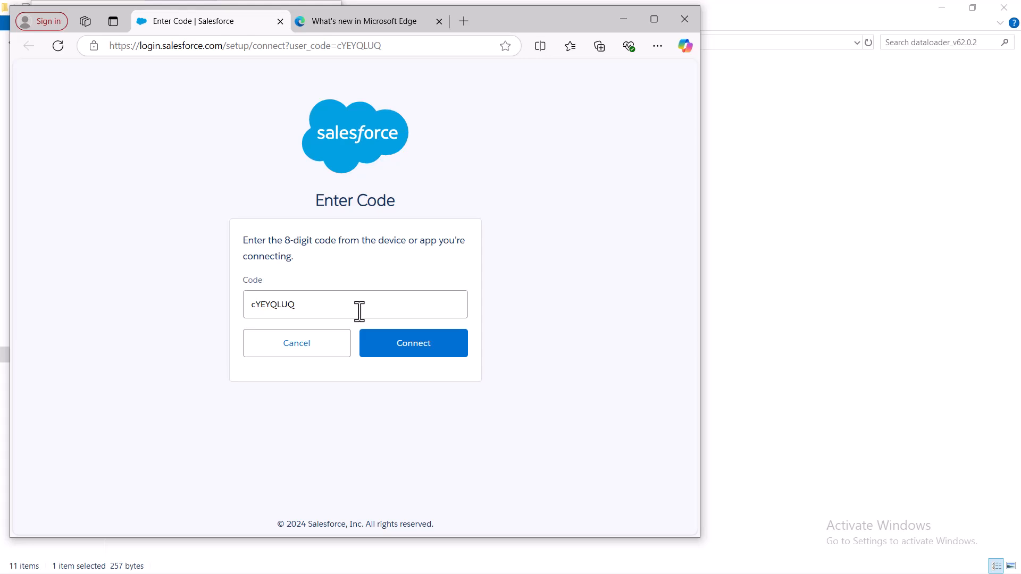
- Connect with the prefilled device code and log in to Salesforce with the saved account username and password
click(396, 353)
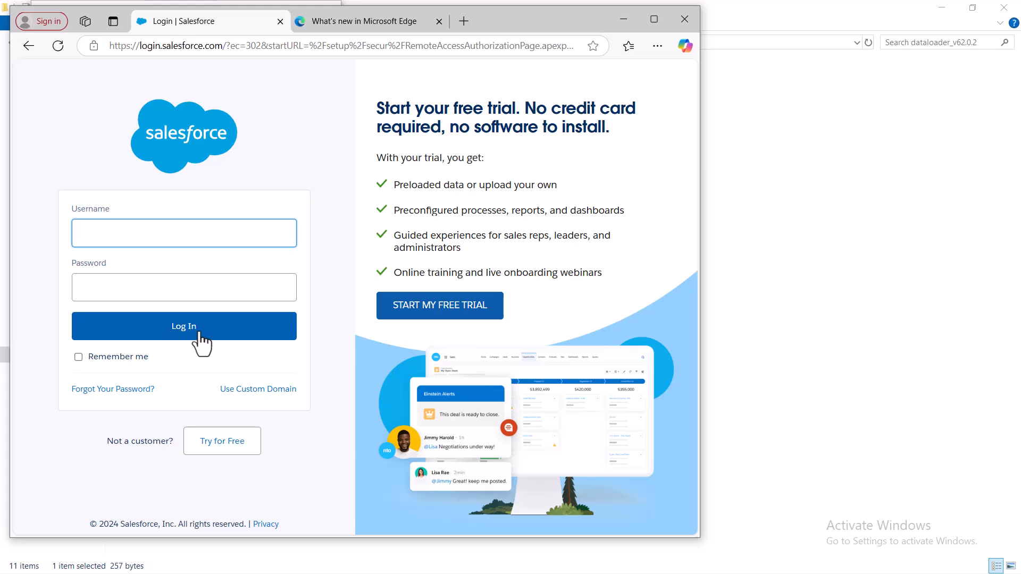
click(195, 219)
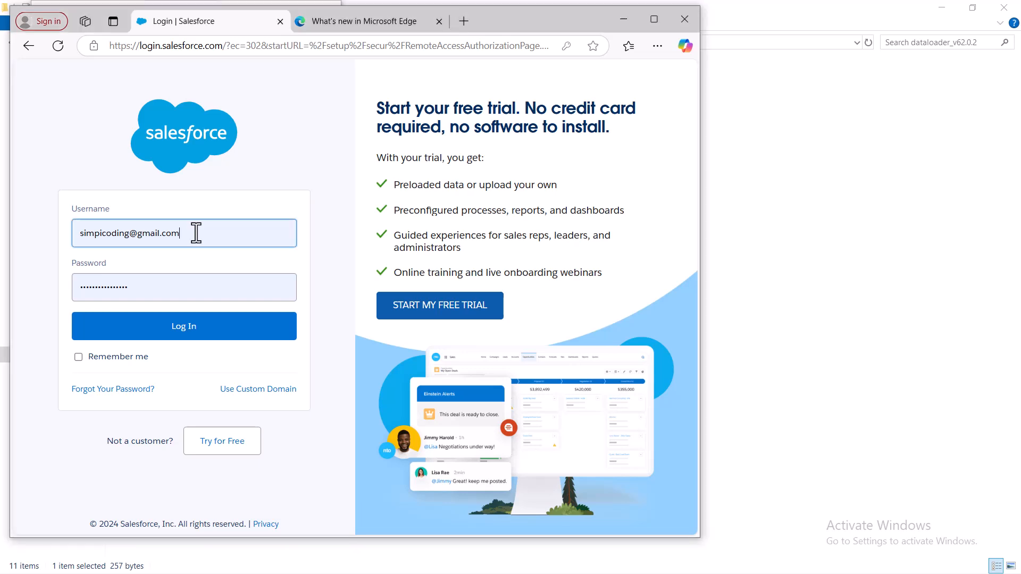
click(196, 232)
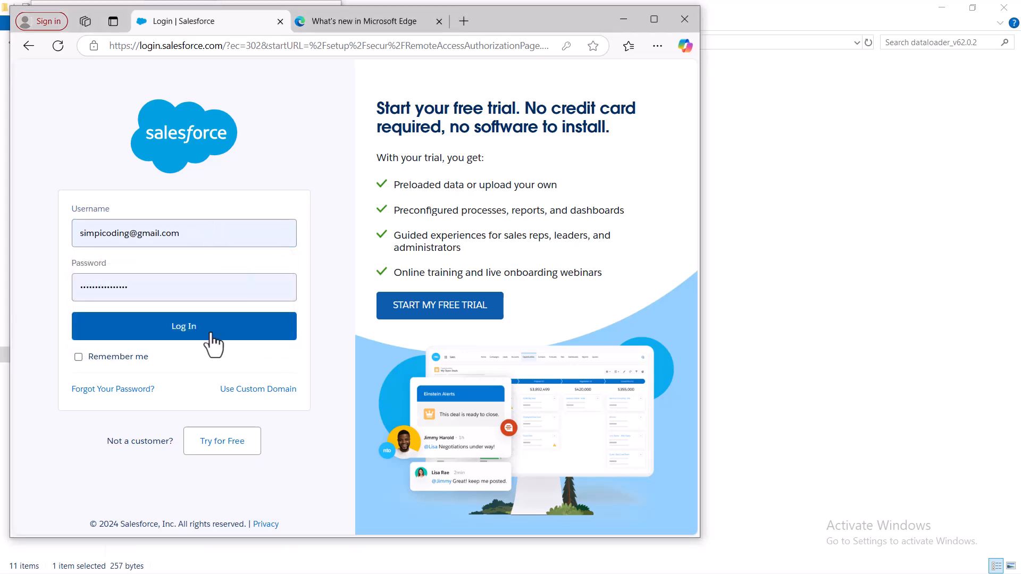
click(211, 344)
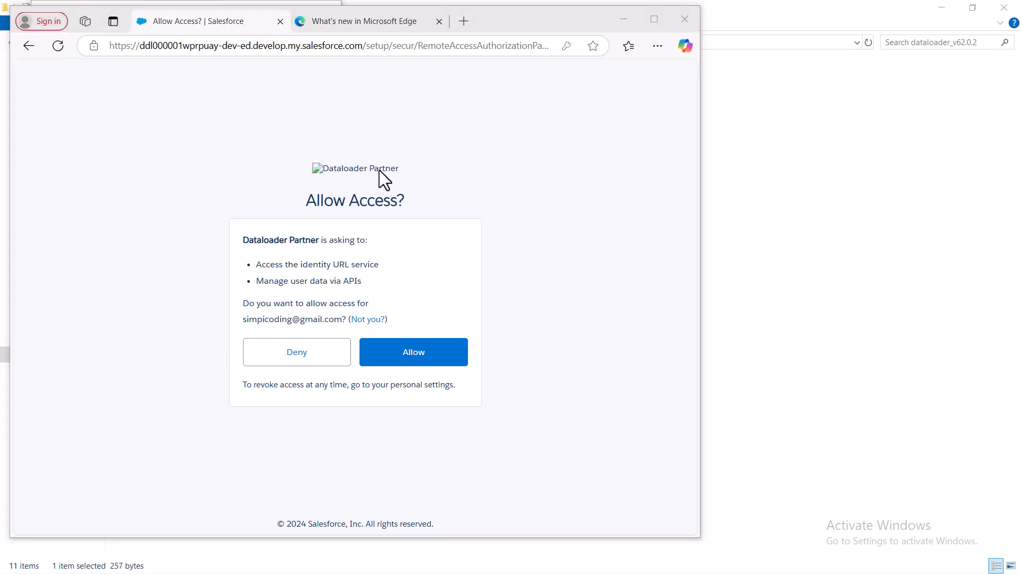
- Allow Dataloader Partner access to the Salesforce account and continue to the connected org
click(425, 355)
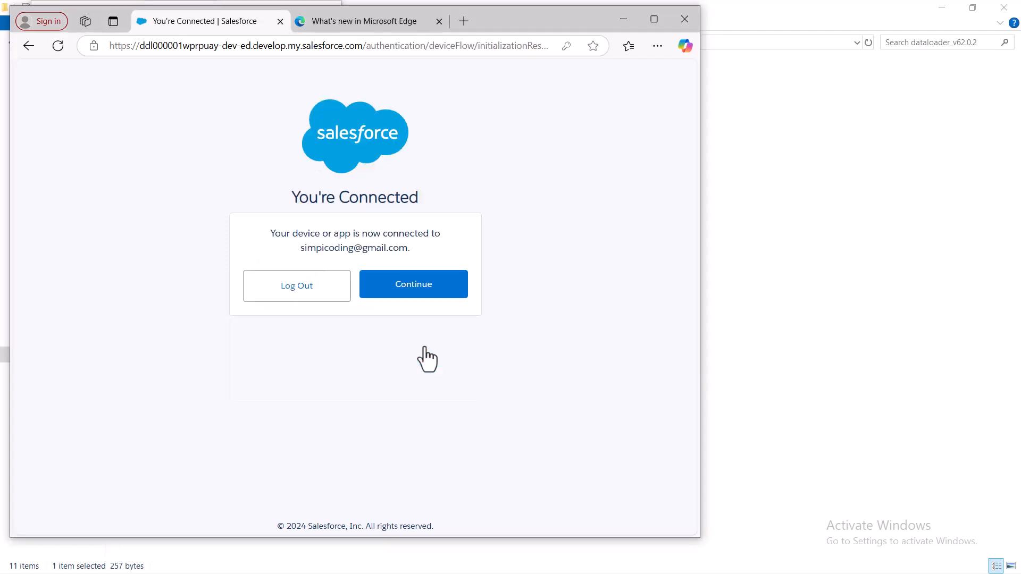
click(415, 300)
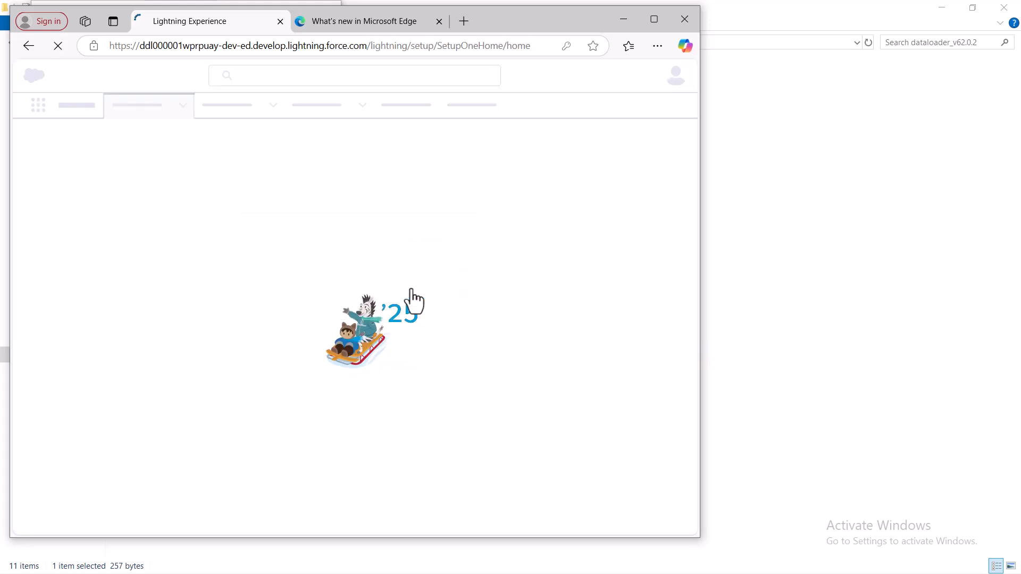